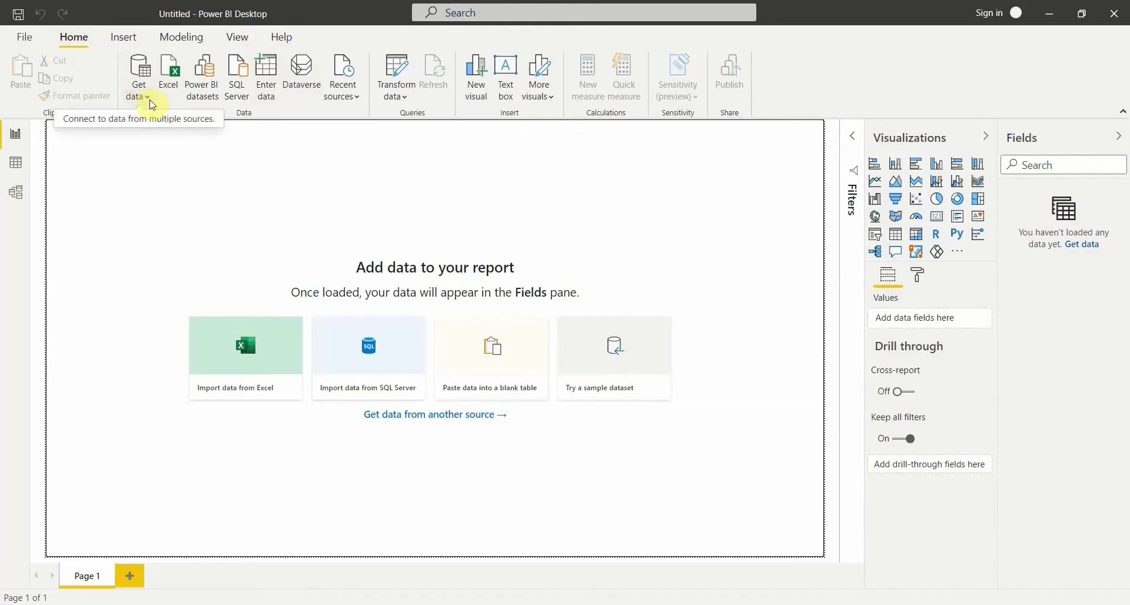
Step: Open Enter data and enter the first two rows: Sam 25 and Ram 18
{"action": "left_click", "coordinate": [266, 97]}
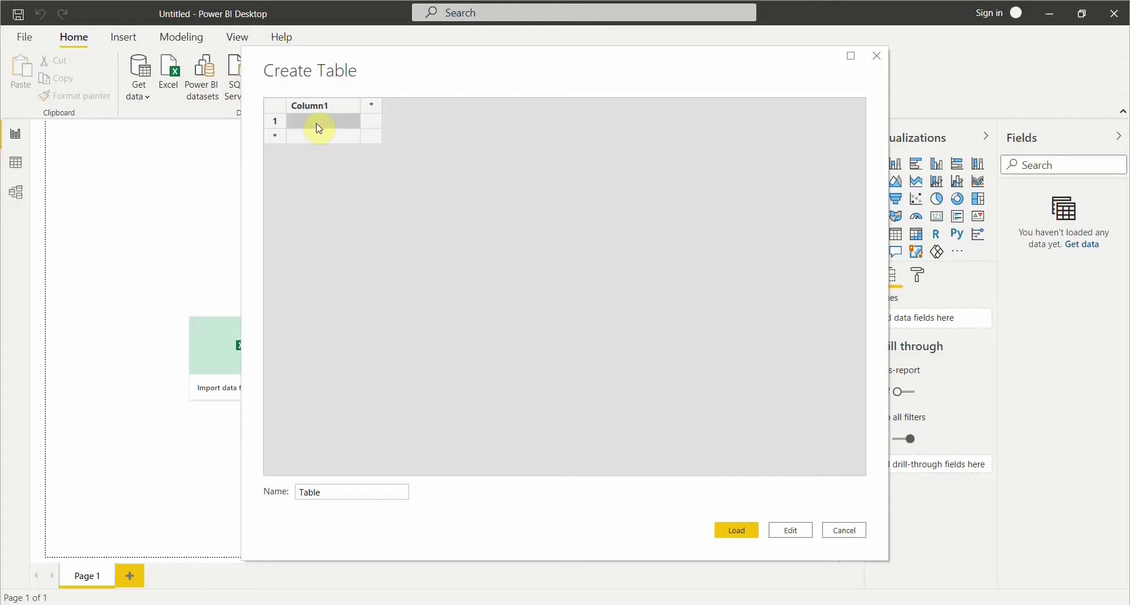
{"action": "type", "text": "Sam"}
{"action": "left_click", "coordinate": [369, 124]}
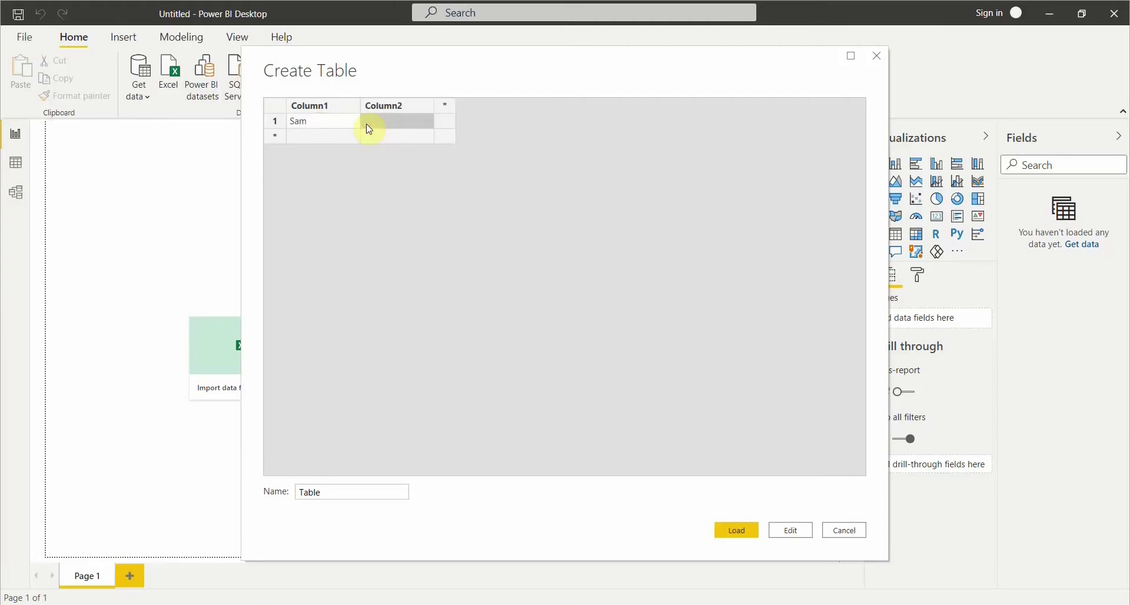
{"action": "type", "text": "25"}
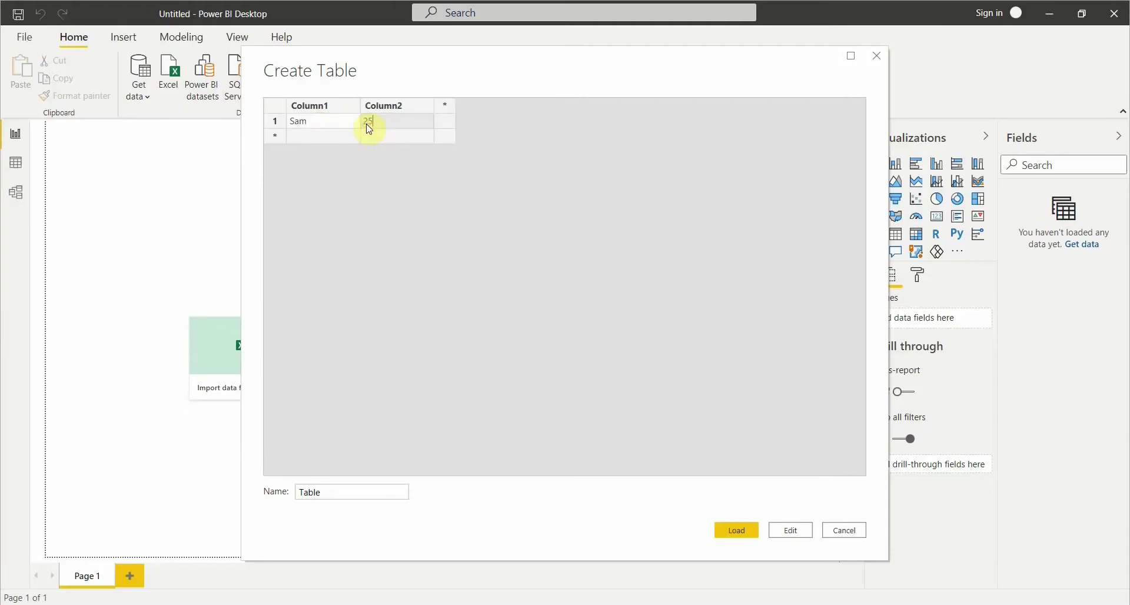
{"action": "left_click", "coordinate": [335, 137]}
{"action": "type", "text": "Ram"}
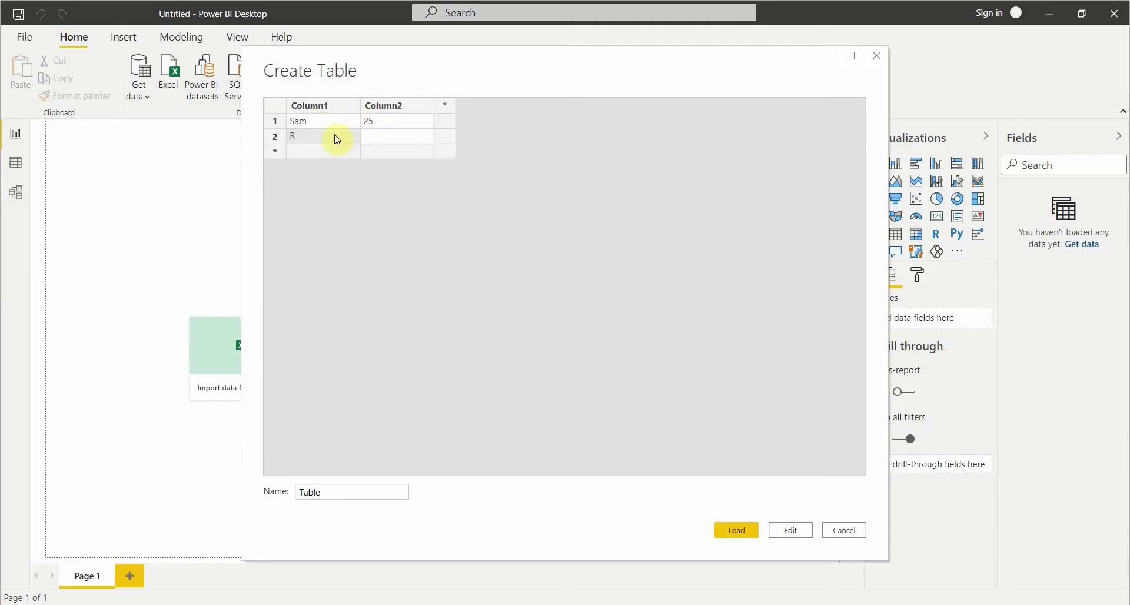
{"action": "left_click", "coordinate": [379, 140]}
{"action": "type", "text": "18"}
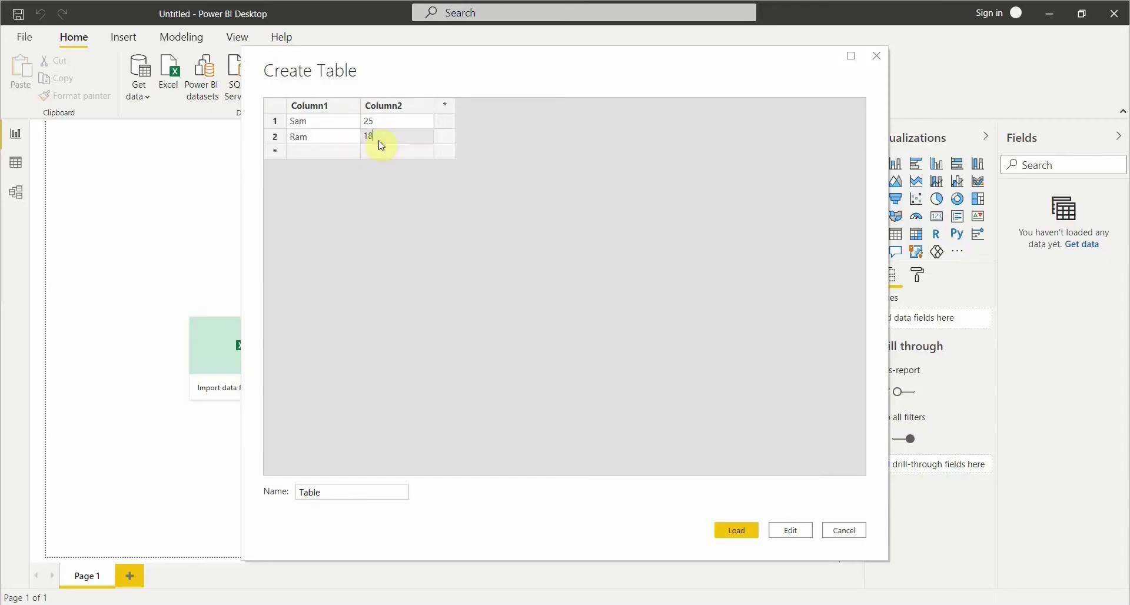
Step: Add the remaining rows AbRam 22 and Tom 21 to the table
{"action": "left_click", "coordinate": [318, 156]}
{"action": "type", "text": "Ab"}
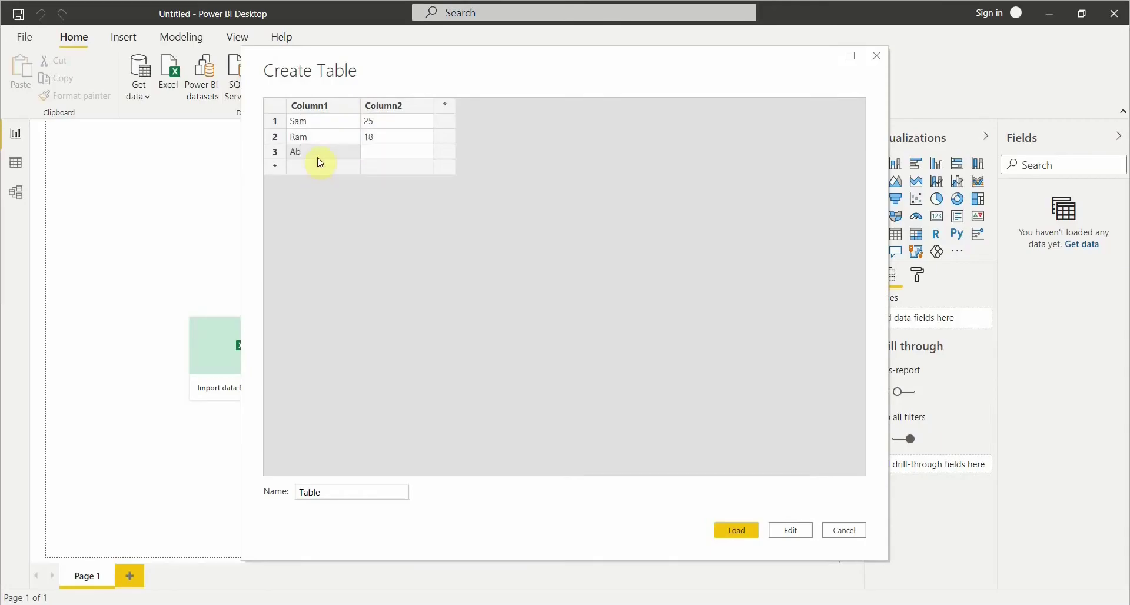
{"action": "type", "text": "Ram"}
{"action": "left_click", "coordinate": [405, 161]}
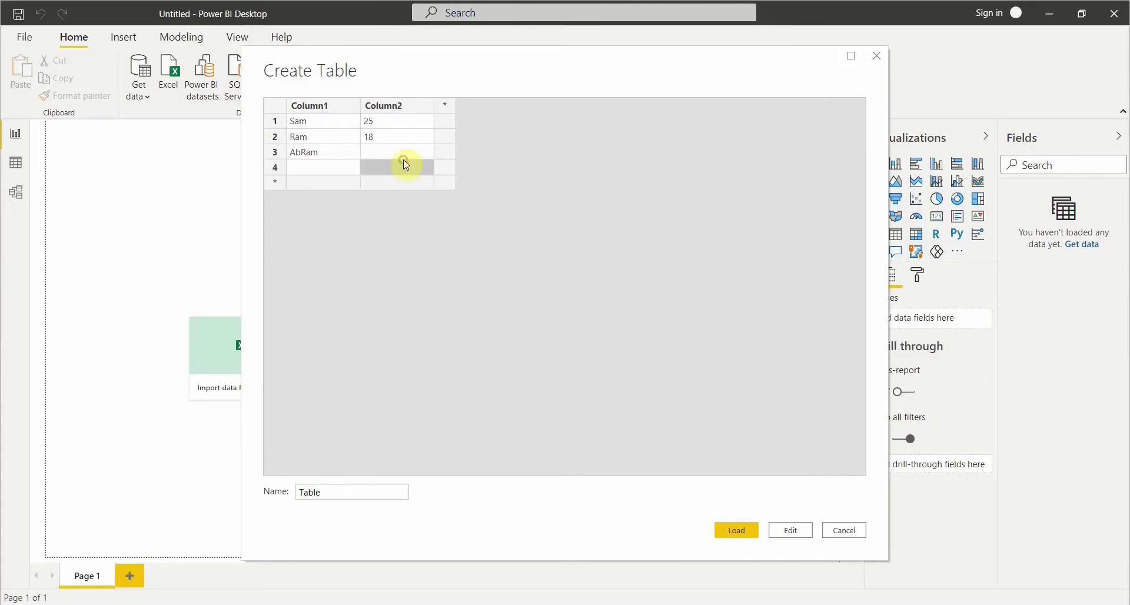
{"action": "left_click", "coordinate": [406, 155]}
{"action": "type", "text": "22"}
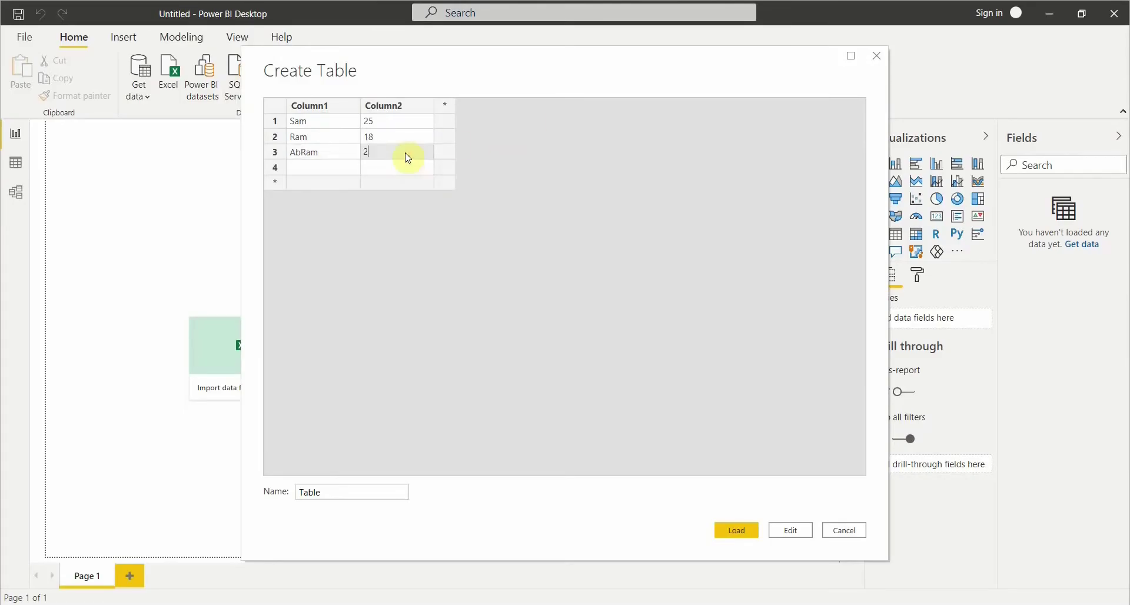
{"action": "left_click", "coordinate": [333, 166]}
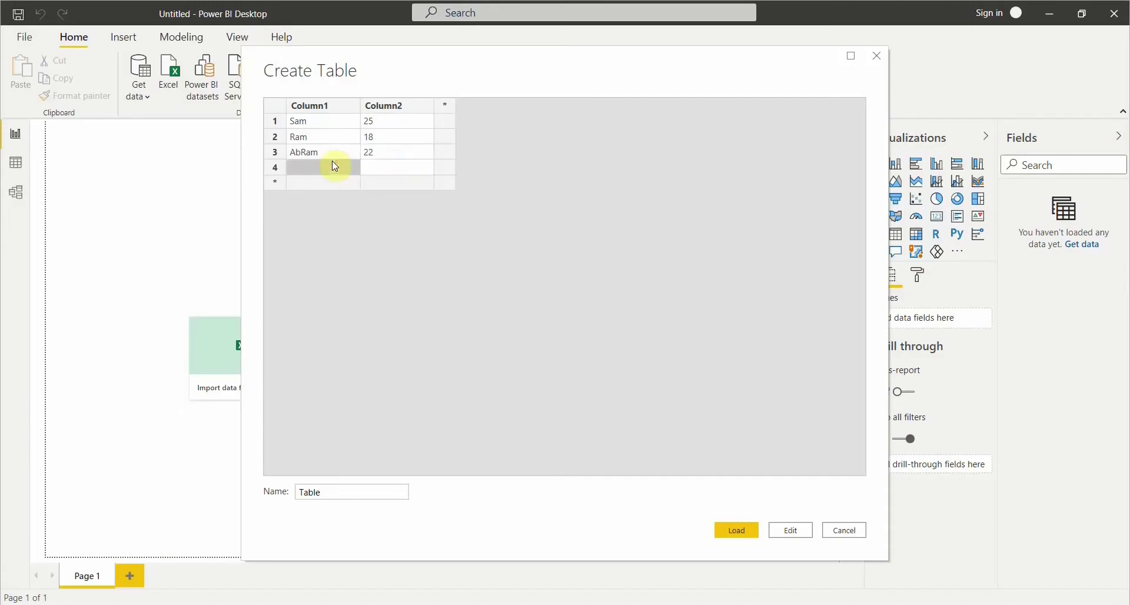
{"action": "type", "text": "Tom"}
{"action": "left_click", "coordinate": [371, 169]}
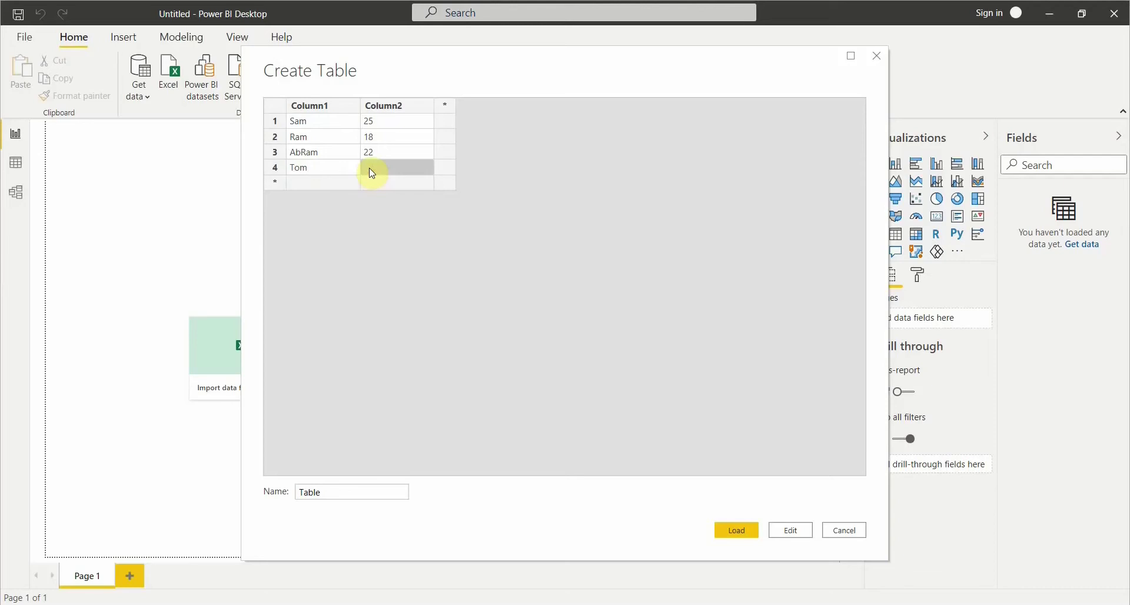
{"action": "type", "text": "21"}
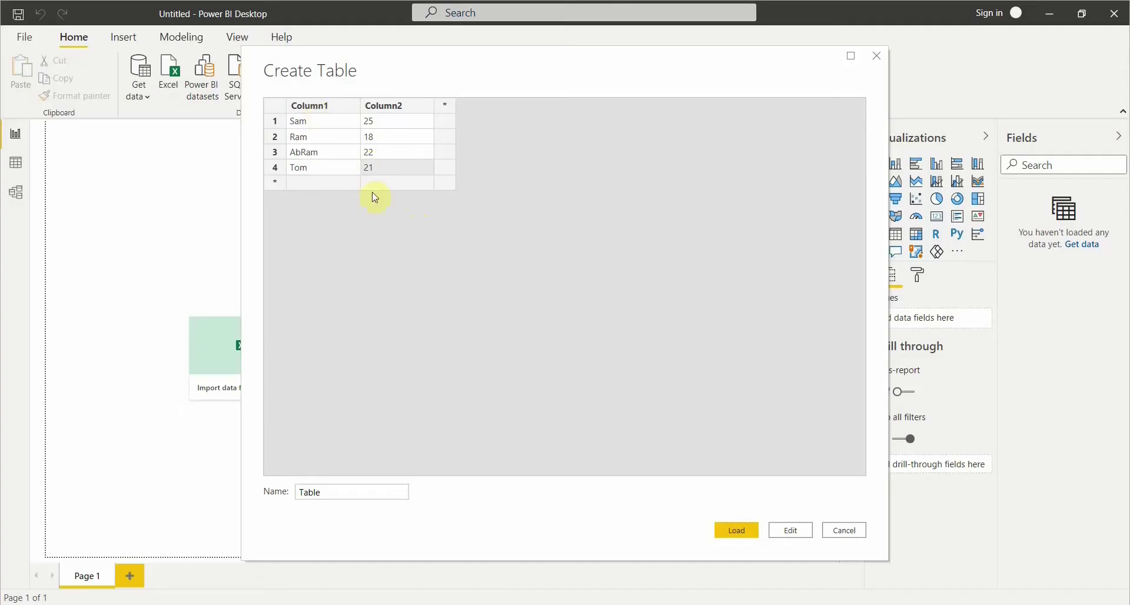
Step: Rename the two column headers to Name and Age
{"action": "double_click", "coordinate": [337, 112]}
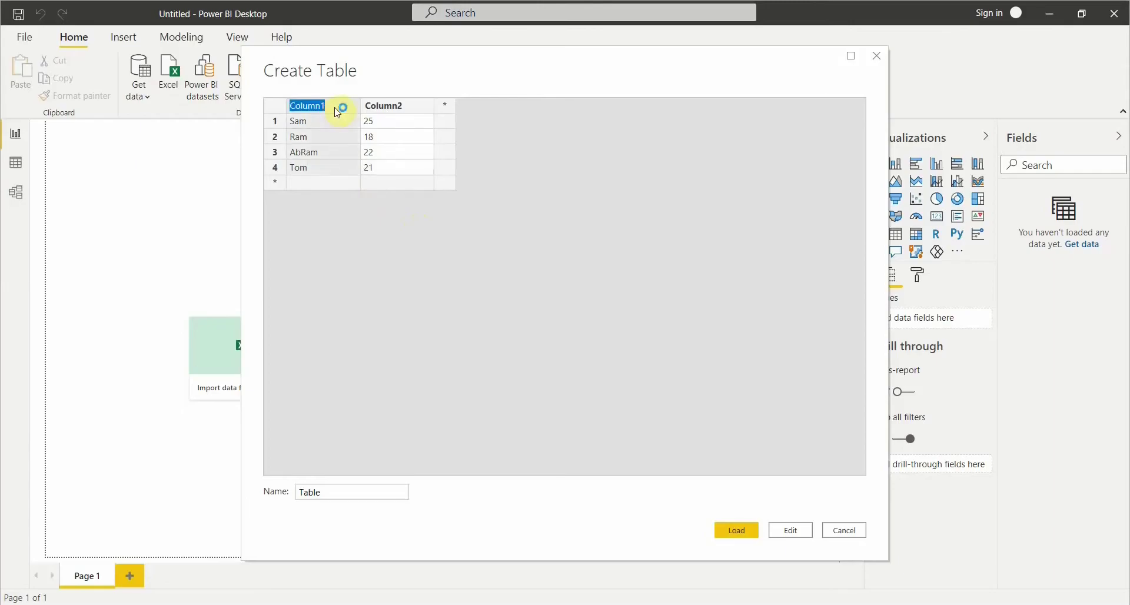
{"action": "type", "text": "Name"}
{"action": "left_click", "coordinate": [392, 111]}
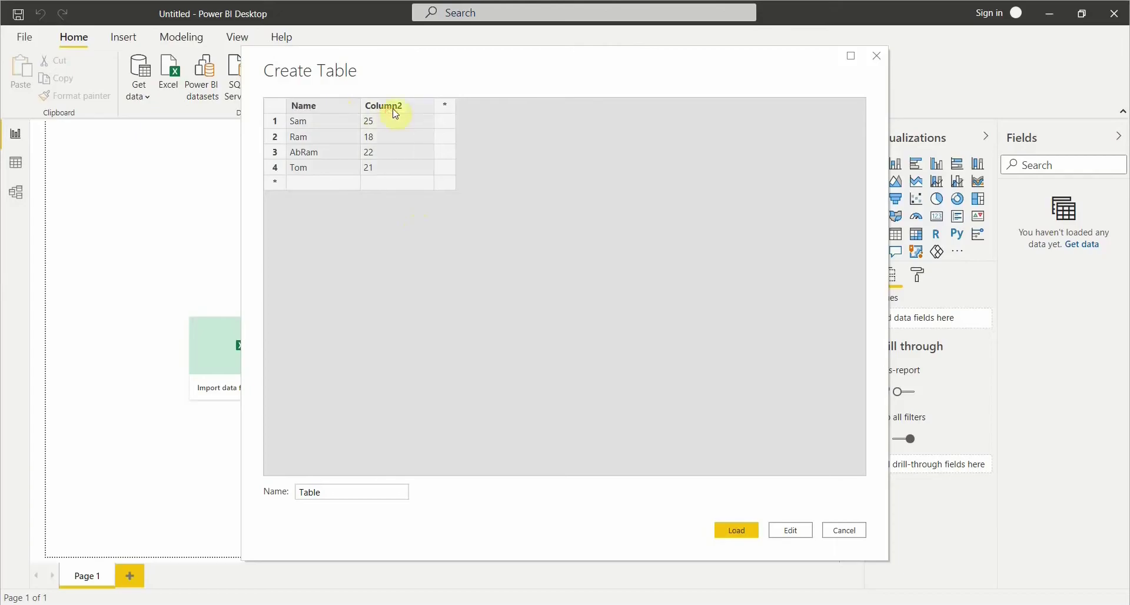
{"action": "double_click", "coordinate": [394, 111]}
{"action": "type", "text": "Age"}
Step: Name the table 'Table 1' and load it into the report
{"action": "left_click", "coordinate": [334, 493]}
{"action": "key", "text": "BackSpace"}
{"action": "key", "text": "BackSpace"}
{"action": "key", "text": "BackSpace"}
{"action": "key", "text": "BackSpace"}
{"action": "key", "text": "BackSpace"}
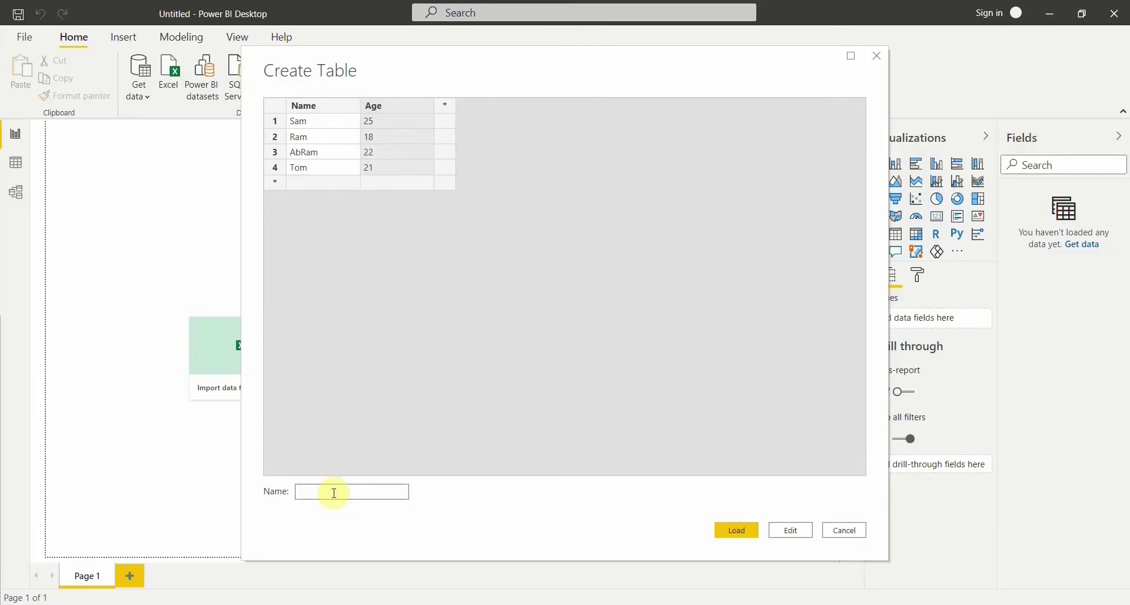
{"action": "key", "text": "ctrl+z"}
{"action": "left_click", "coordinate": [334, 493]}
{"action": "type", "text": "1"}
{"action": "left_click", "coordinate": [738, 536]}
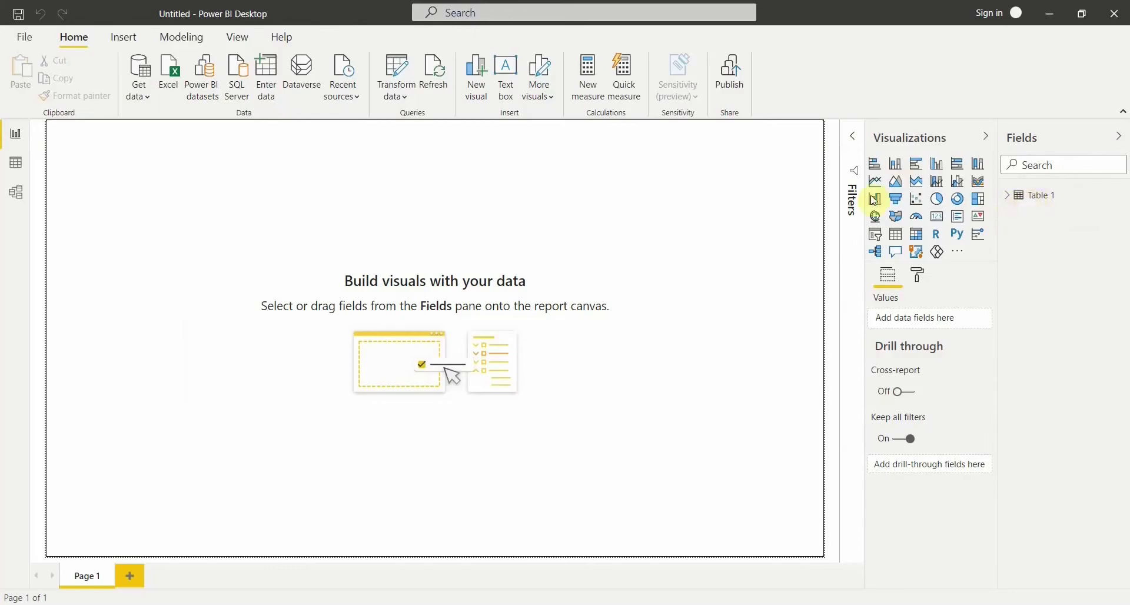
Step: Add a stacked column chart plotting Age by Name from Table 1, then widen it slightly
{"action": "left_click", "coordinate": [1030, 206]}
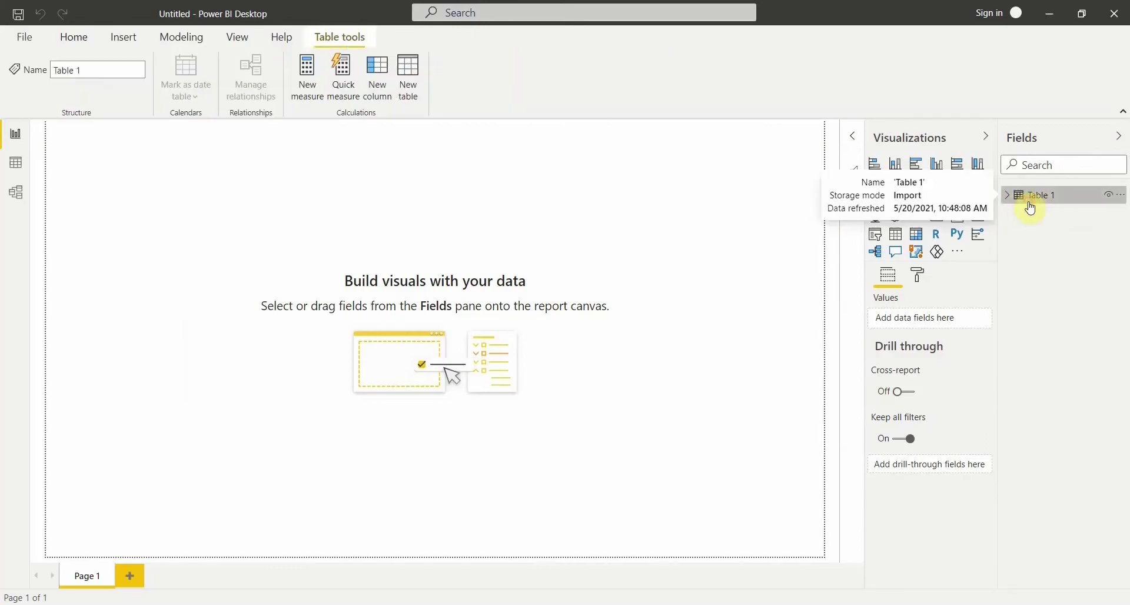
{"action": "left_click", "coordinate": [1009, 196]}
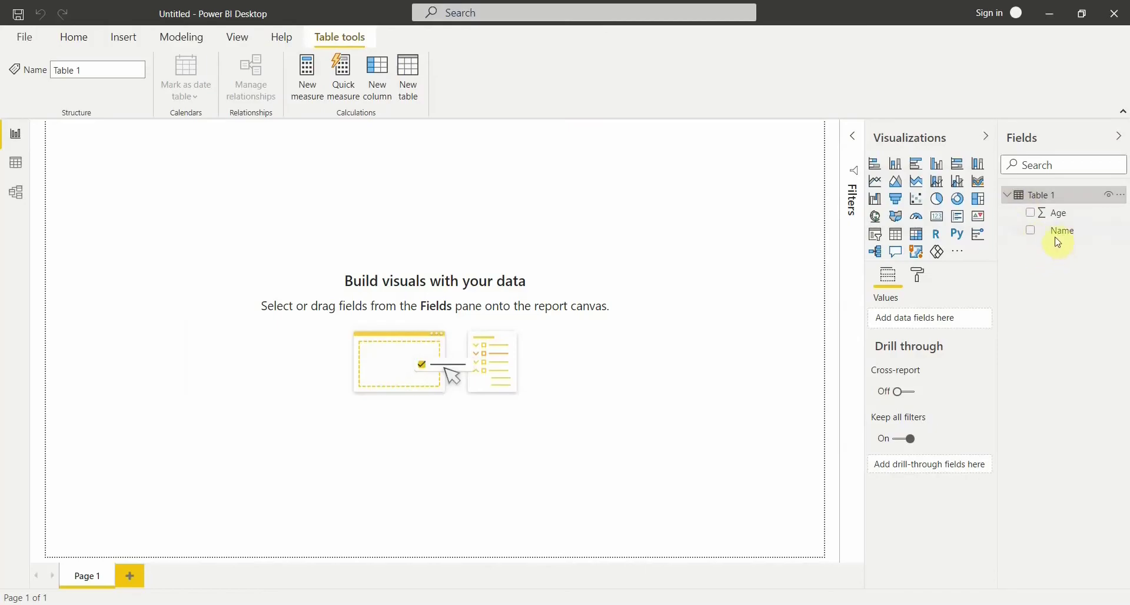
{"action": "left_click", "coordinate": [896, 171]}
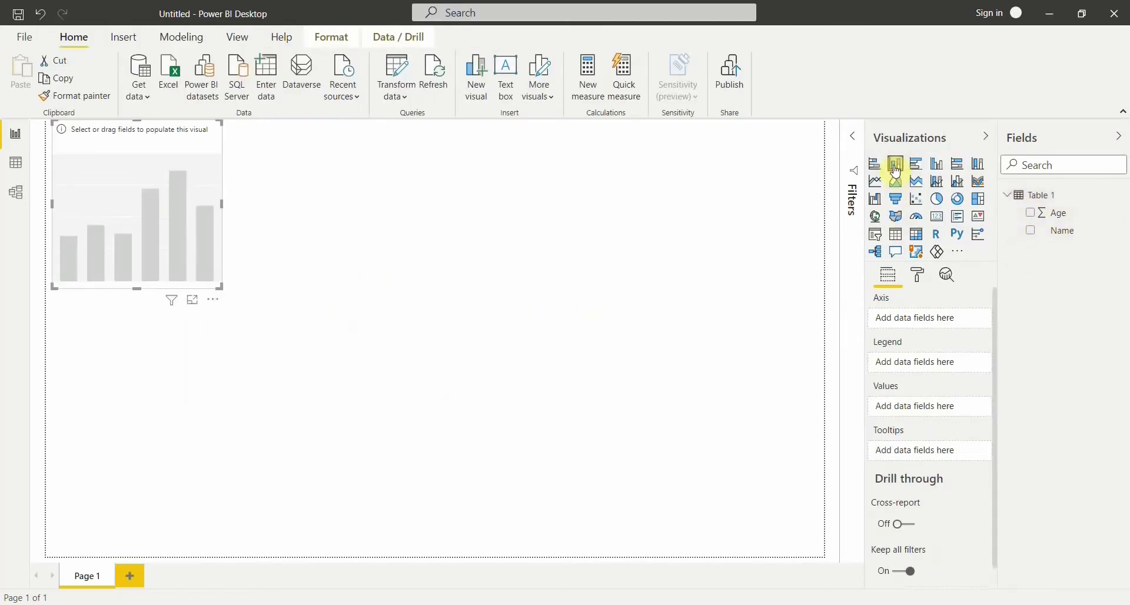
{"action": "left_click", "coordinate": [1033, 236]}
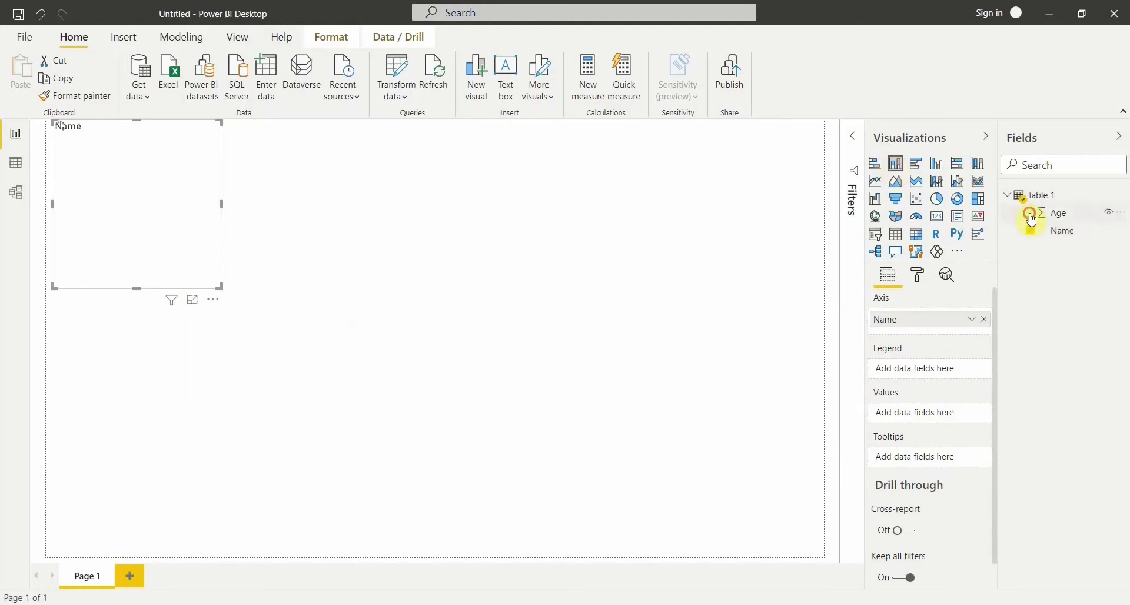
{"action": "left_click", "coordinate": [1032, 217]}
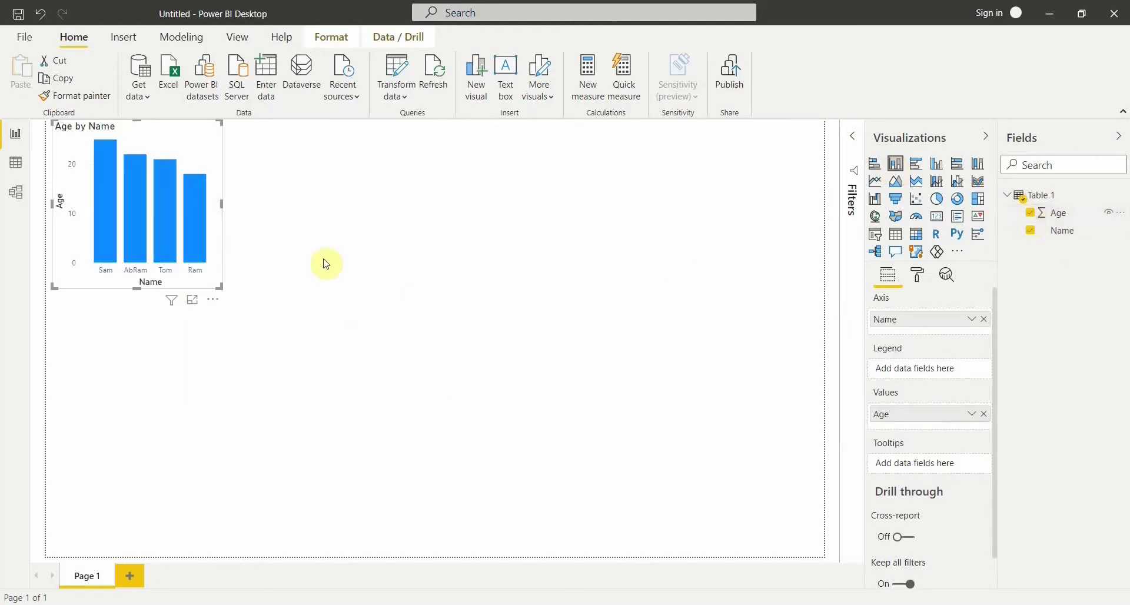
{"action": "left_click_drag", "start_coordinate": [225, 216], "coordinate": [250, 215]}
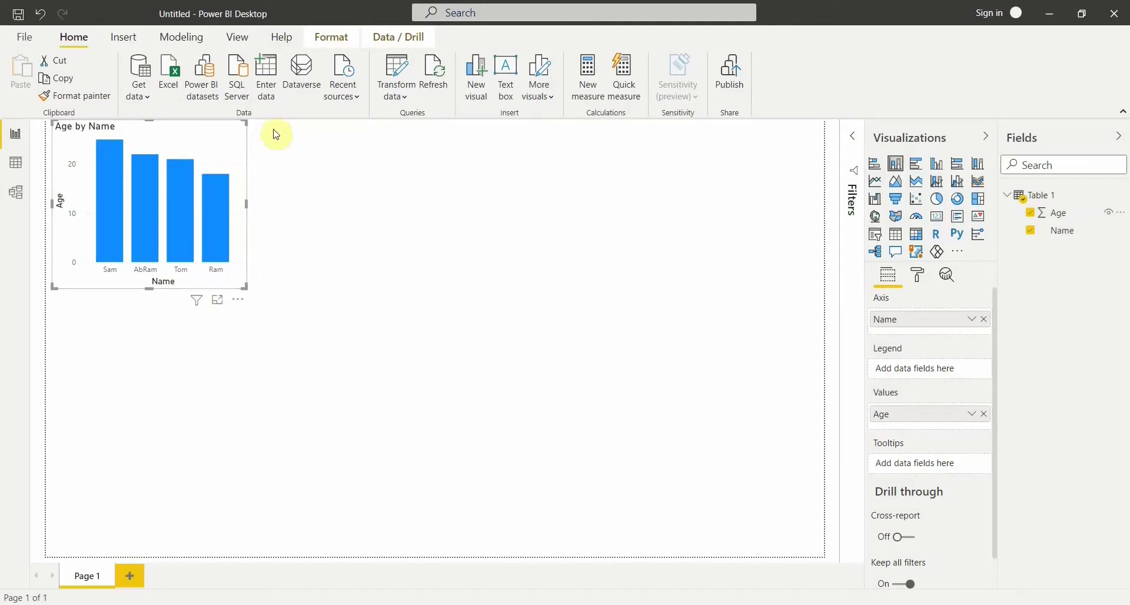
{"action": "left_click", "coordinate": [289, 179]}
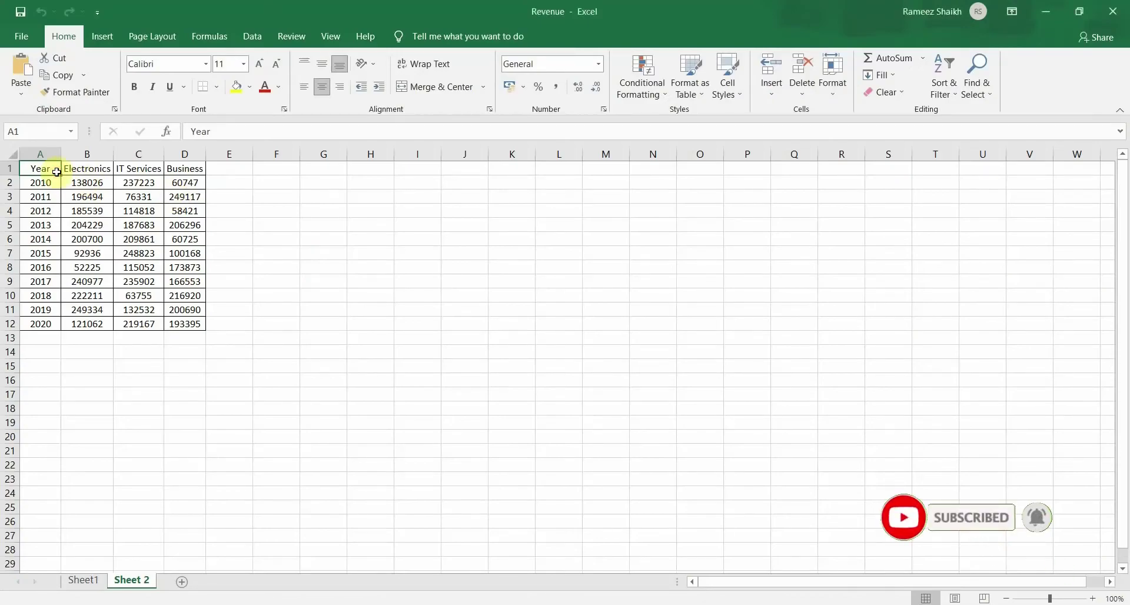
Step: Copy the Excel revenue table A1:D12 and return to Power BI Desktop
{"action": "key", "text": "shift+Right"}
{"action": "key", "text": "shift+Right"}
{"action": "key", "text": "shift+Right"}
{"action": "key", "text": "shift+Down"}
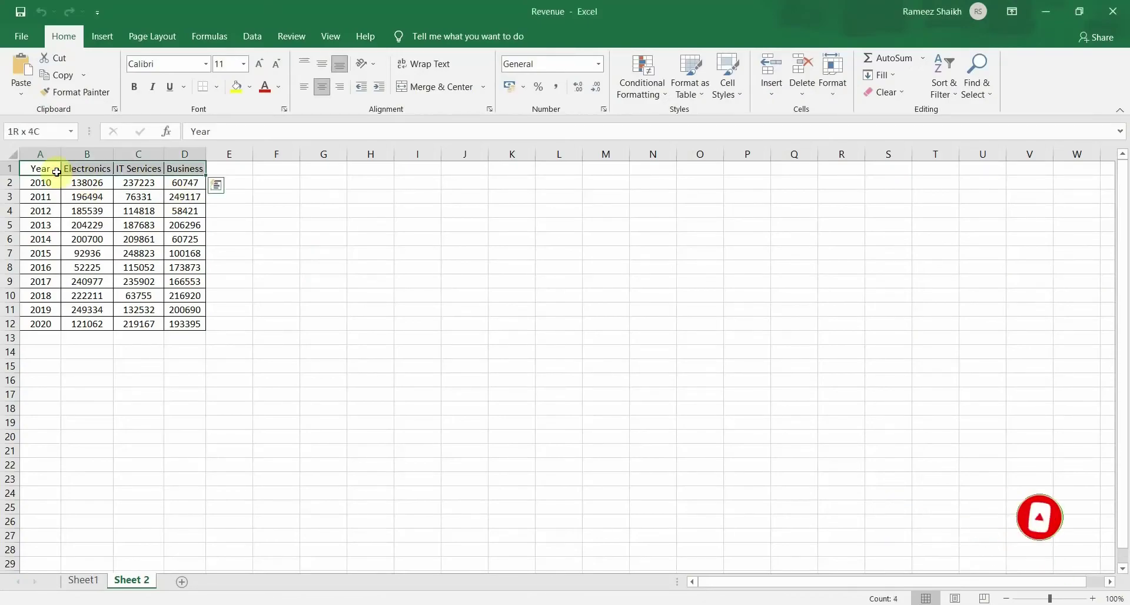
{"action": "key", "text": "shift+Down"}
{"action": "key", "text": "shift+Down"}
{"action": "key", "text": "shift+Down"}
{"action": "key", "text": "shift+Down"}
{"action": "key", "text": "shift+Down"}
{"action": "key", "text": "shift+Down"}
{"action": "key", "text": "shift+Down"}
{"action": "key", "text": "shift+Down"}
{"action": "key", "text": "shift+Down"}
{"action": "key", "text": "shift+Down"}
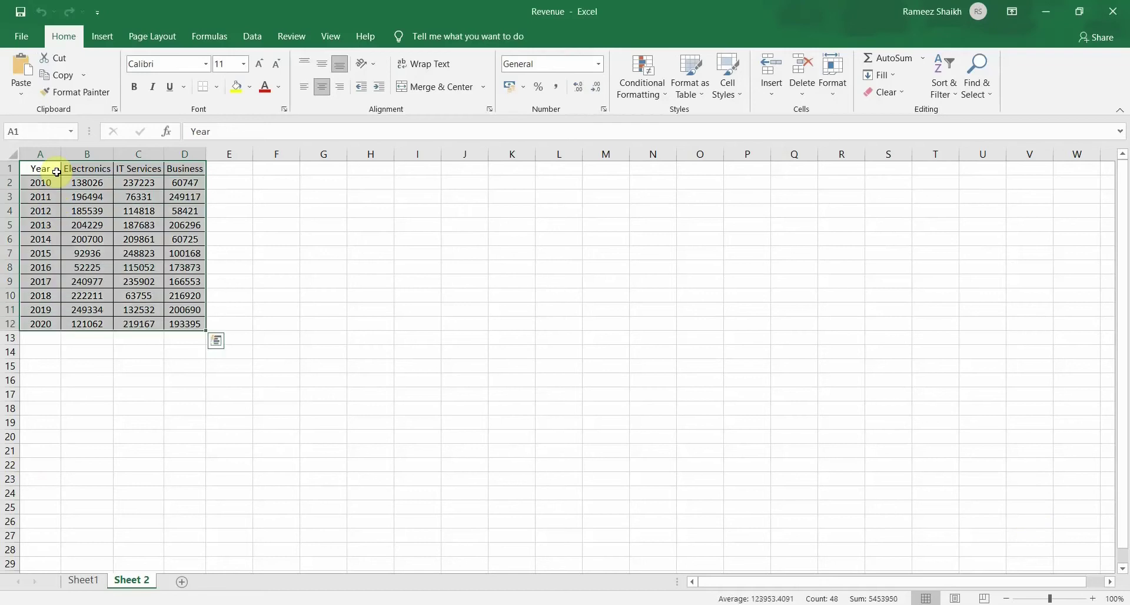
{"action": "key", "text": "ctrl+c"}
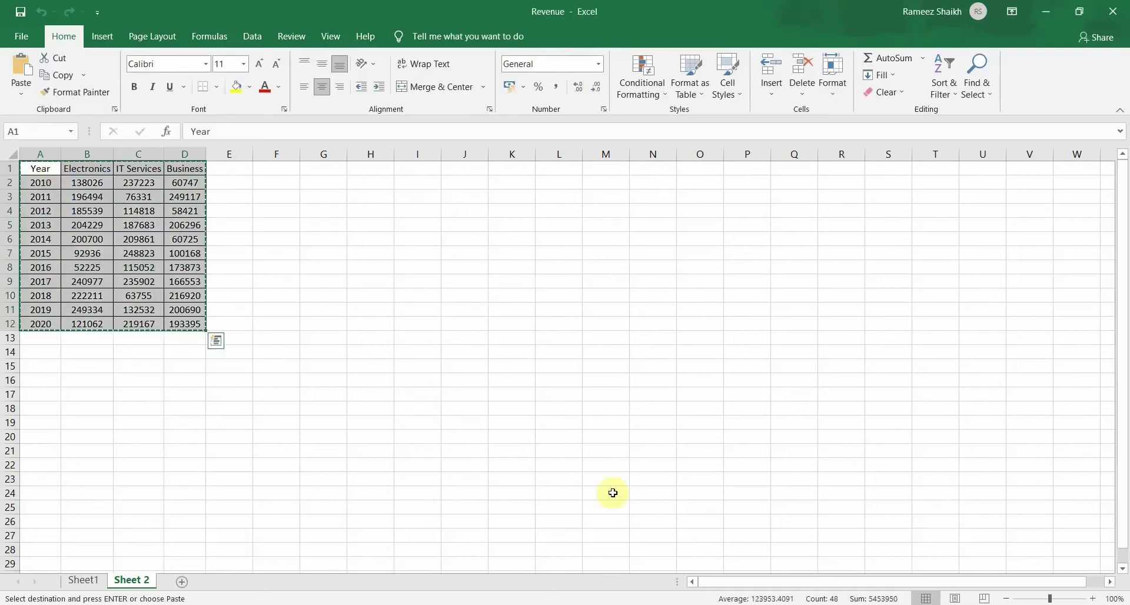
{"action": "key", "text": "alt+Tab"}
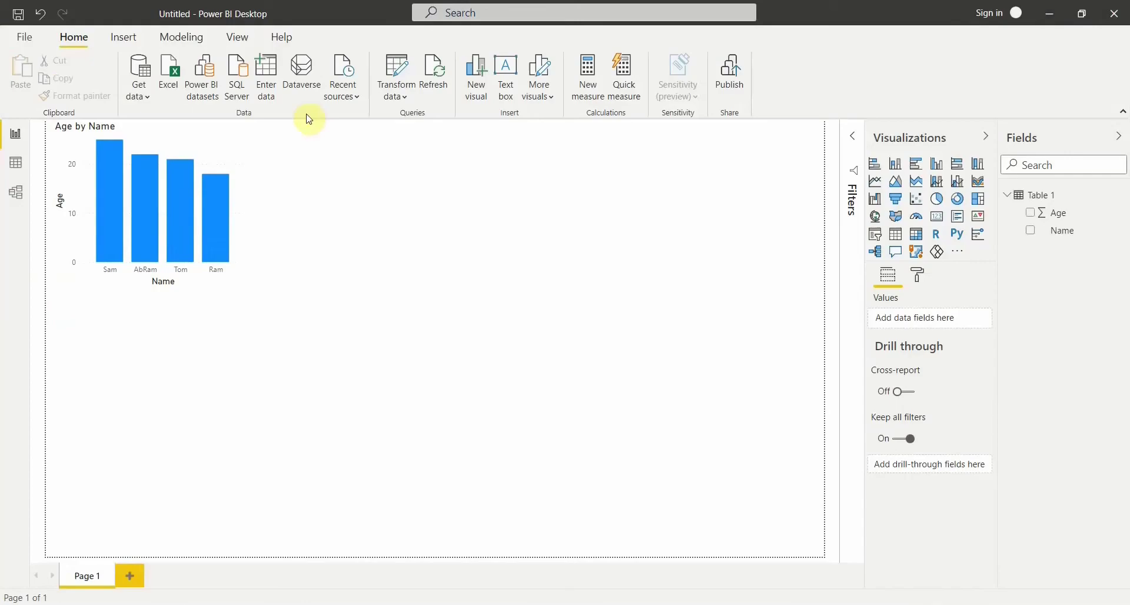
Step: Paste the copied revenue data into a new manual table named 'Table 2' and load it
{"action": "left_click", "coordinate": [269, 97]}
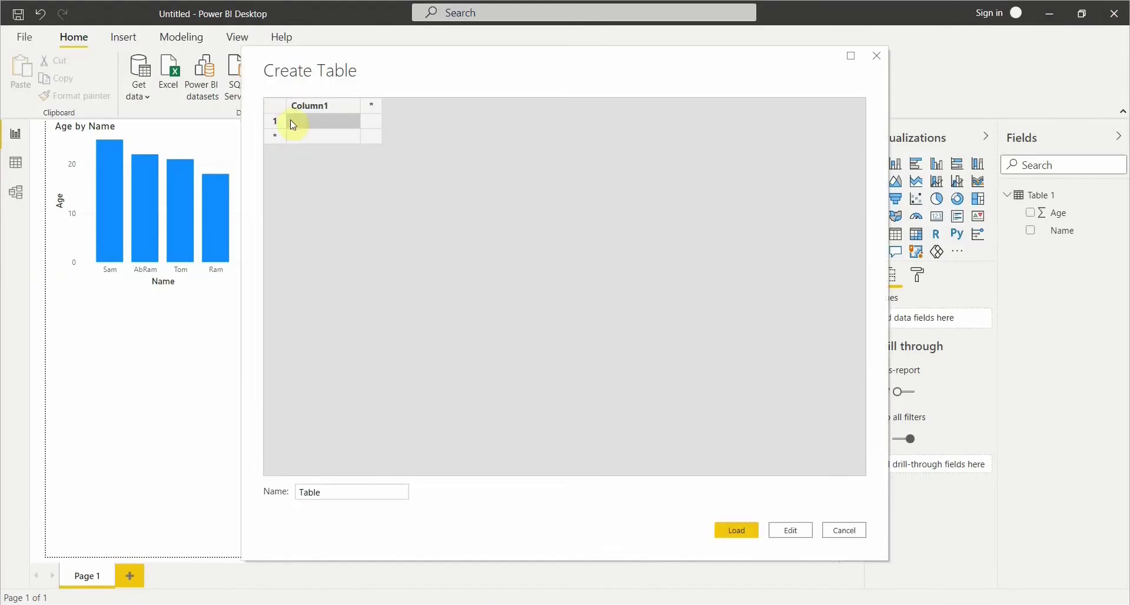
{"action": "key", "text": "ctrl+v"}
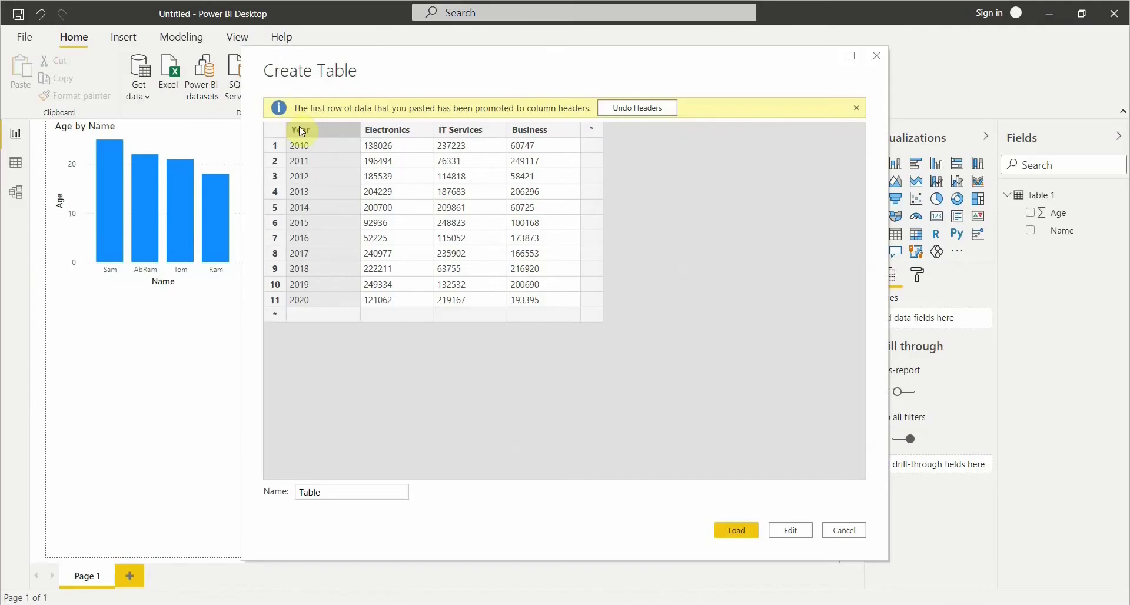
{"action": "key", "text": "alt+Tab"}
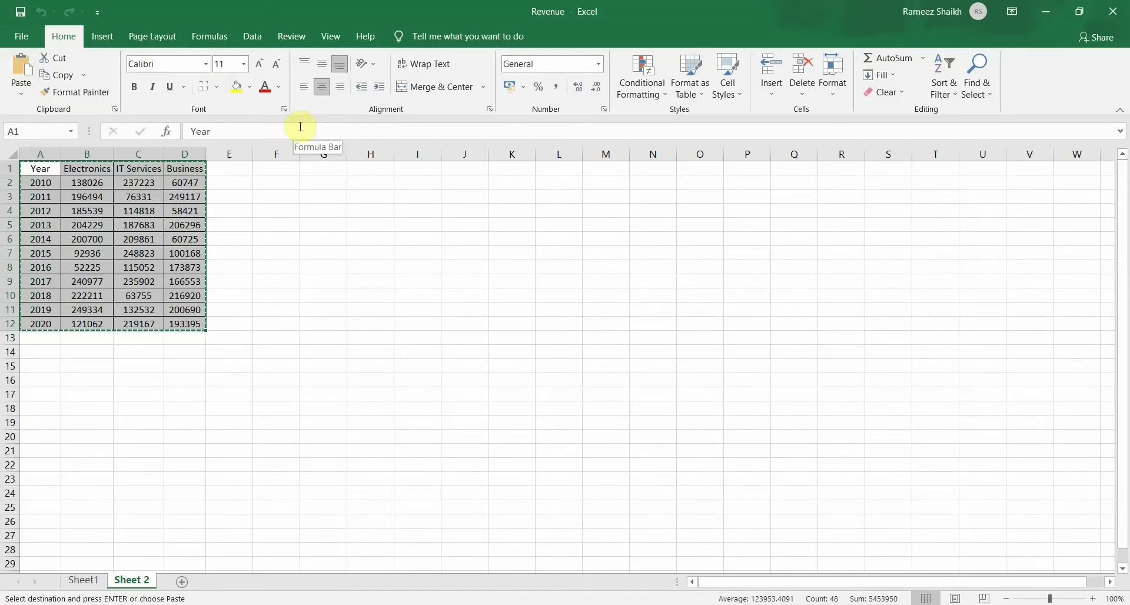
{"action": "key", "text": "alt+Tab"}
{"action": "key", "text": "ctrl+v"}
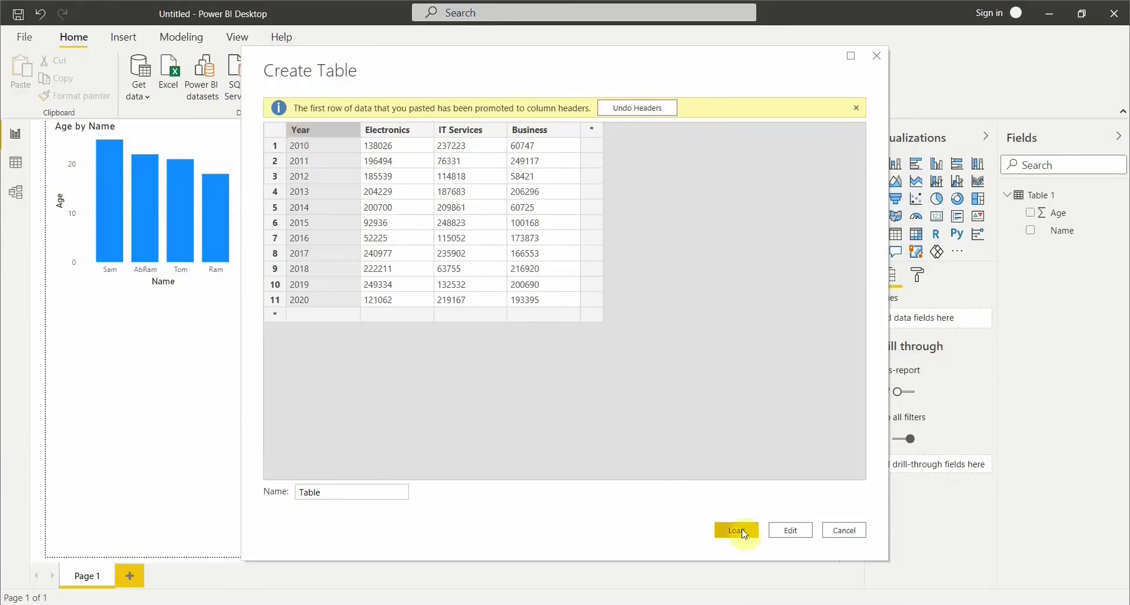
{"action": "left_click", "coordinate": [332, 492]}
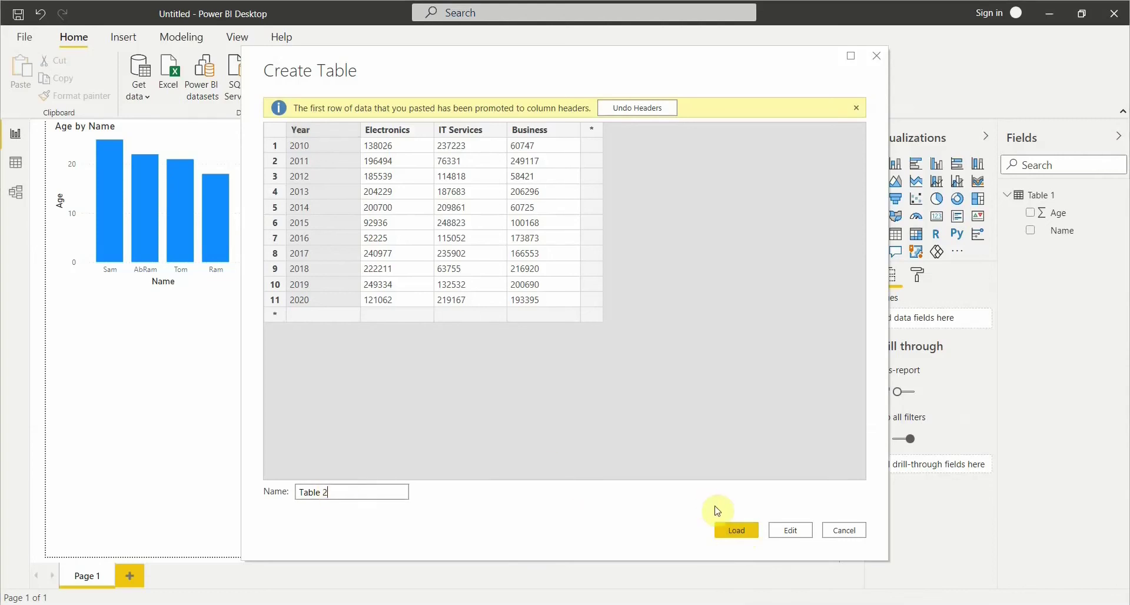
{"action": "left_click", "coordinate": [747, 533]}
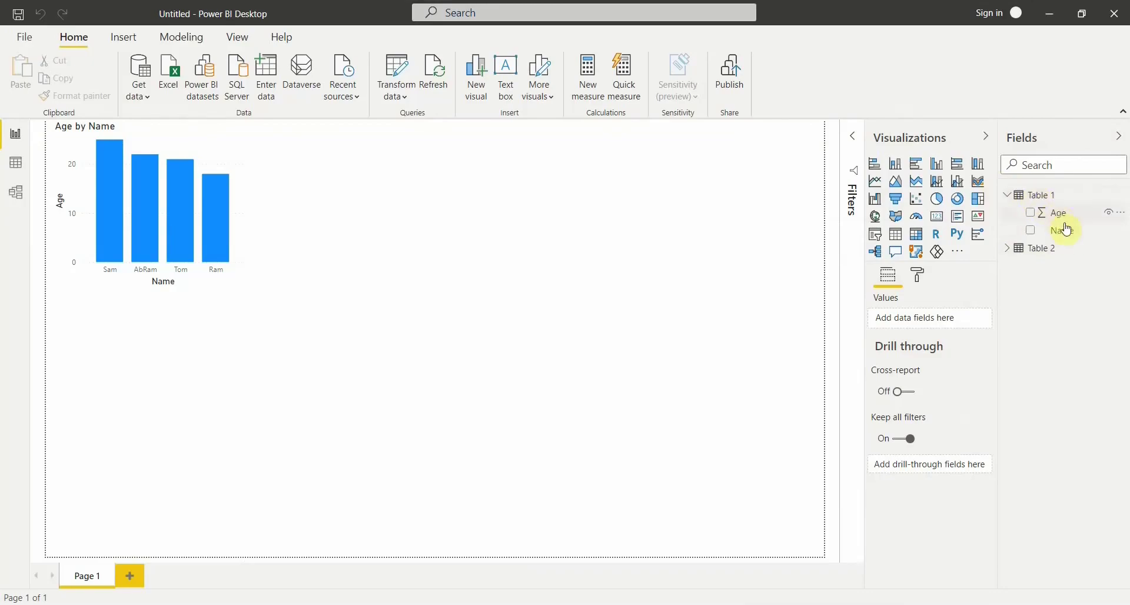
Step: Add a stacked column chart of IT Services by Year from Table 2, widened across the page
{"action": "left_click", "coordinate": [1007, 254]}
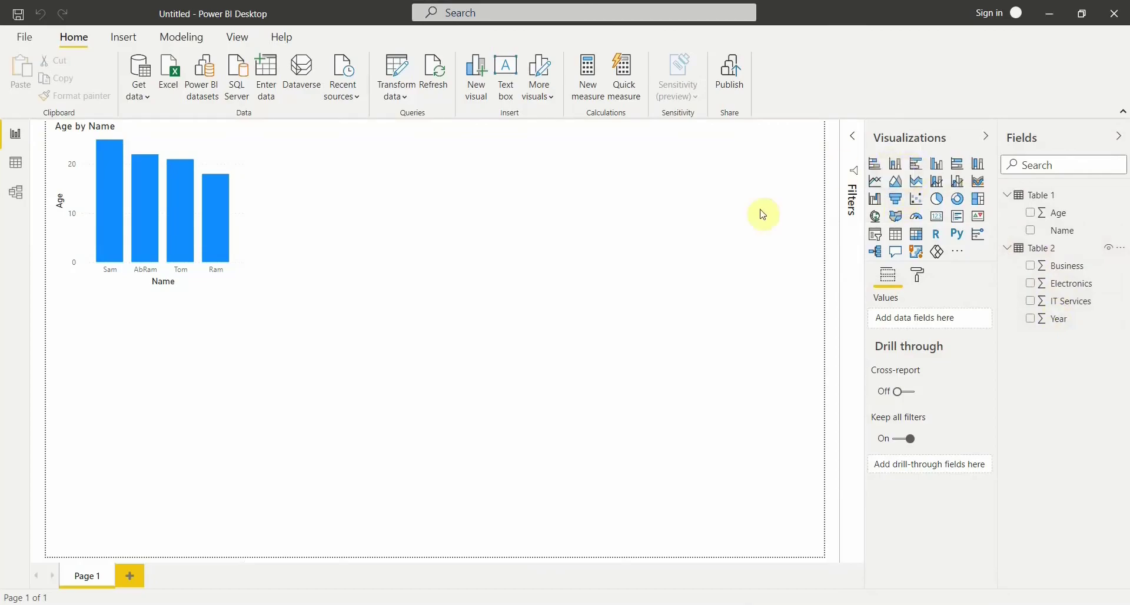
{"action": "left_click", "coordinate": [896, 169]}
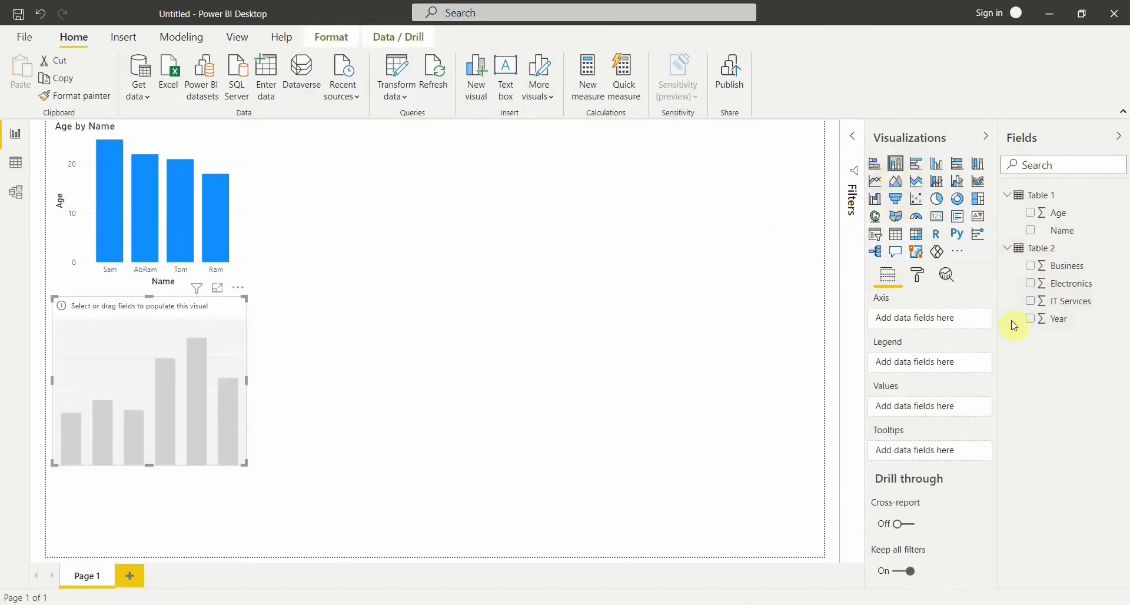
{"action": "left_click", "coordinate": [1033, 321]}
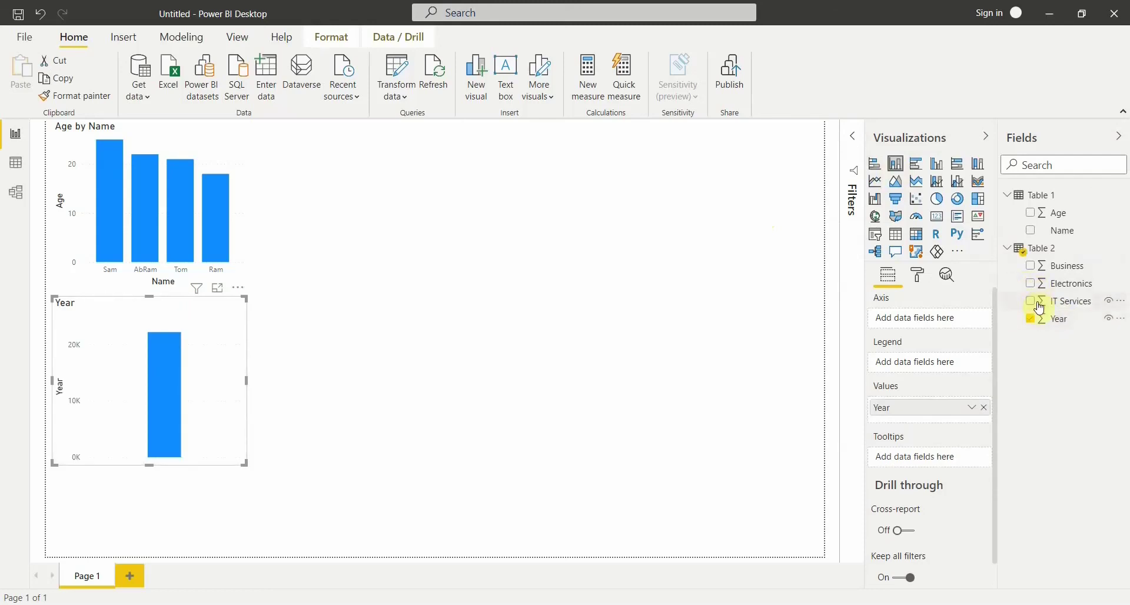
{"action": "left_click", "coordinate": [1032, 301]}
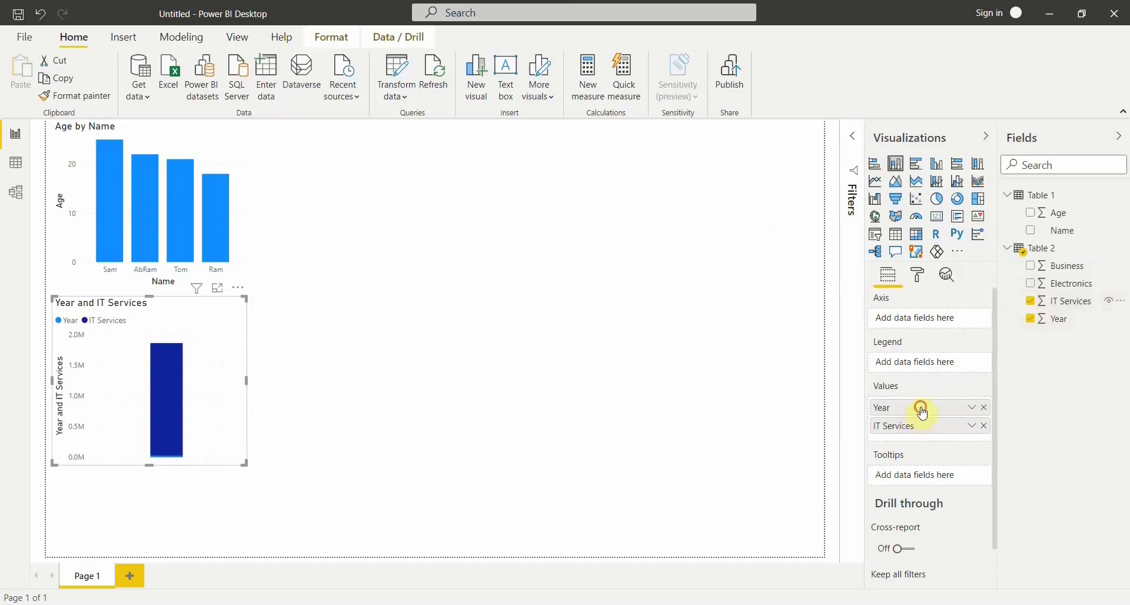
{"action": "left_click_drag", "start_coordinate": [923, 413], "coordinate": [908, 320]}
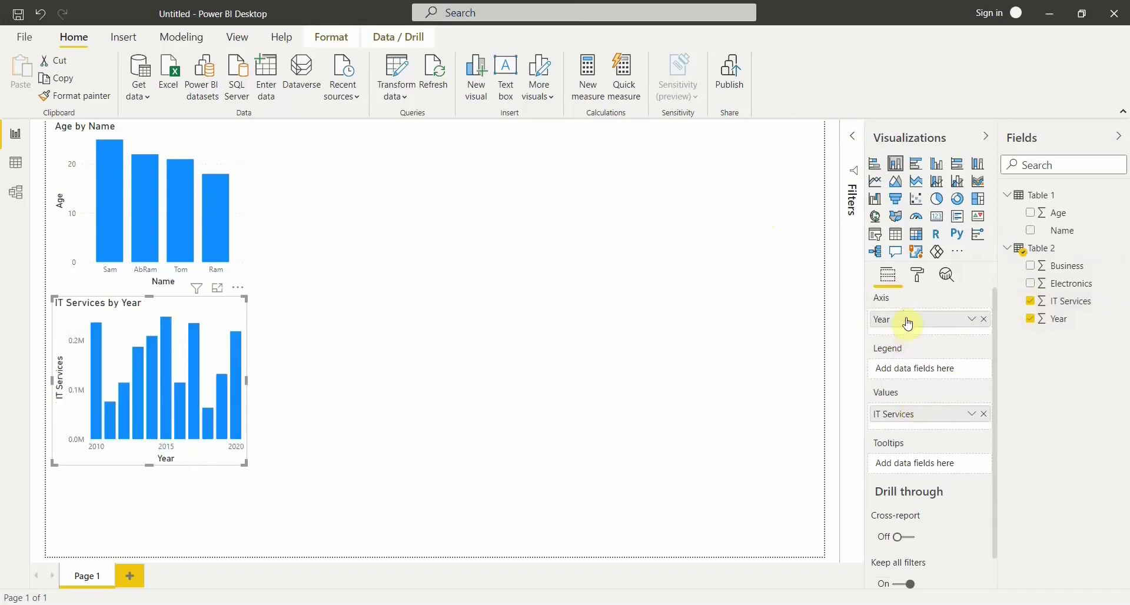
{"action": "left_click_drag", "start_coordinate": [247, 381], "coordinate": [417, 383]}
{"action": "left_click", "coordinate": [431, 199]}
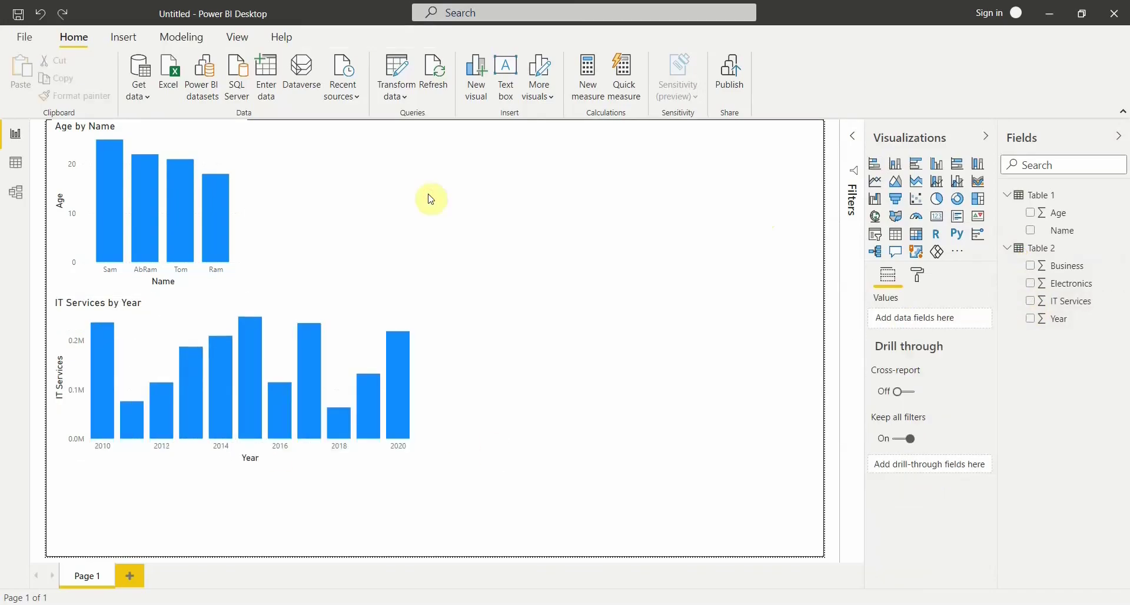